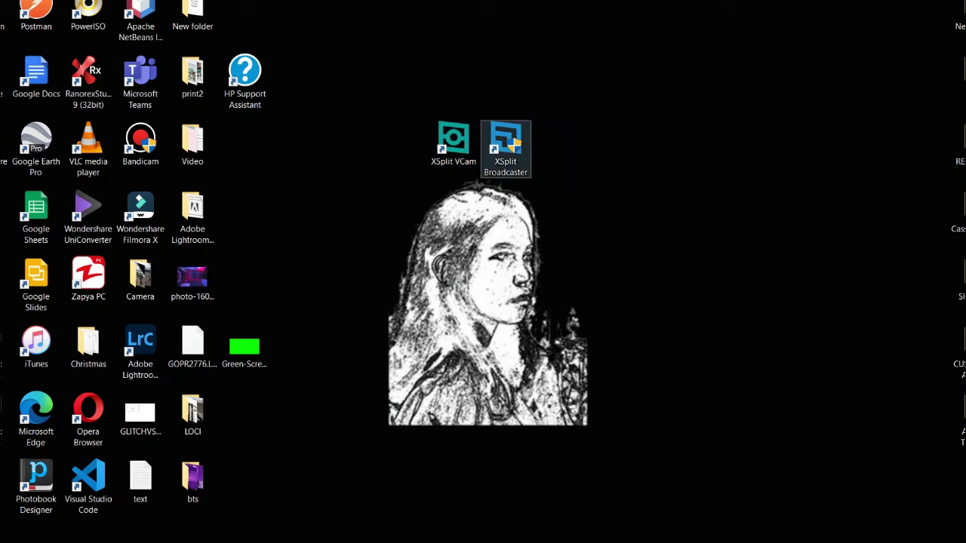
Step: Select the XSplit VCam shortcut on the Windows desktop
{"action": "left_click", "coordinate": [453, 142]}
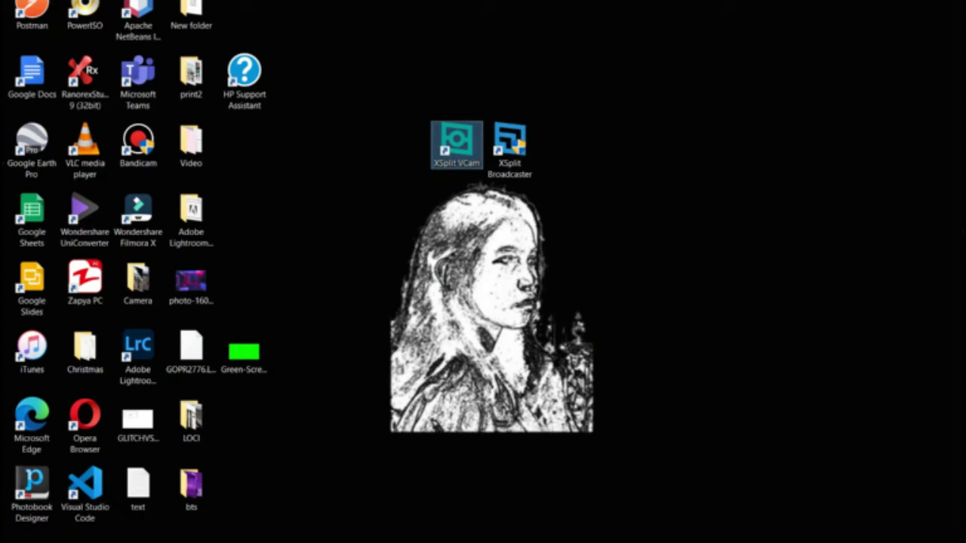
Step: Launch VCam, remove the real room background, and apply the purple neon room scene
{"action": "key", "text": "Return"}
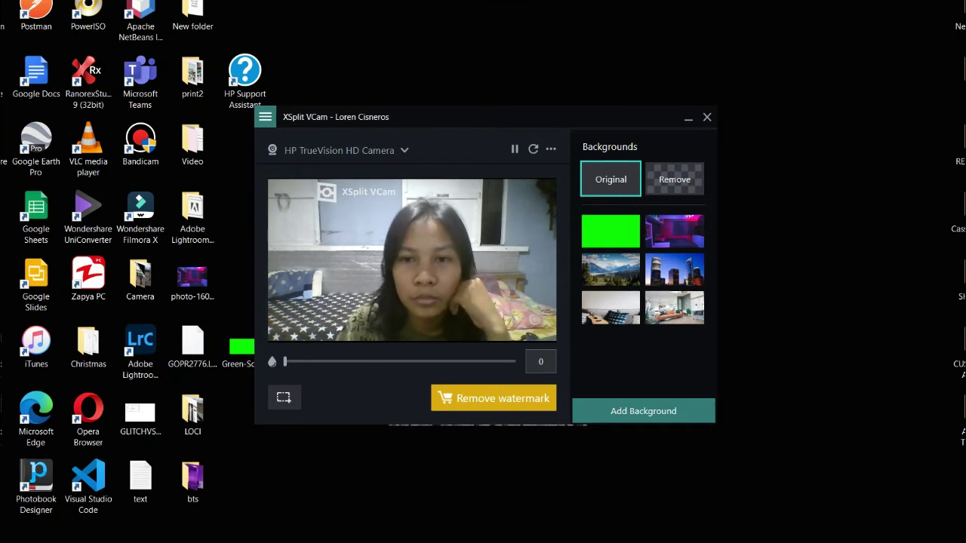
{"action": "left_click", "coordinate": [674, 179]}
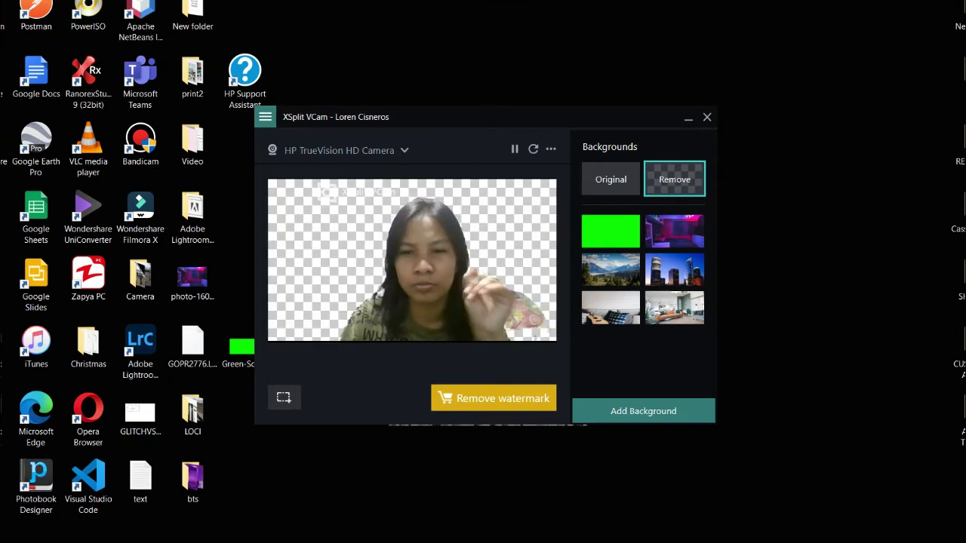
{"action": "left_click", "coordinate": [672, 233]}
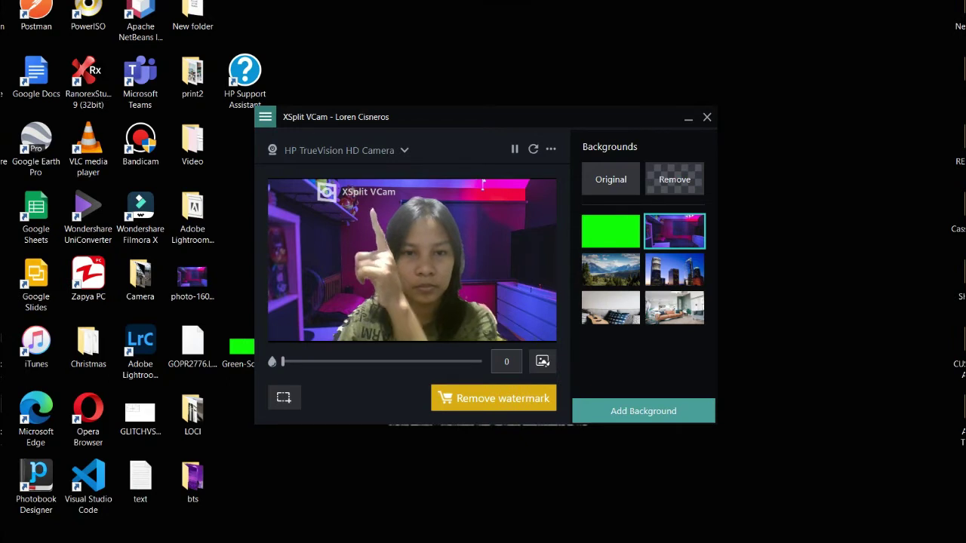
Step: Browse via Add Background > Media file to Green-Screen-OG-Image, then cancel without adding it
{"action": "left_click", "coordinate": [643, 410]}
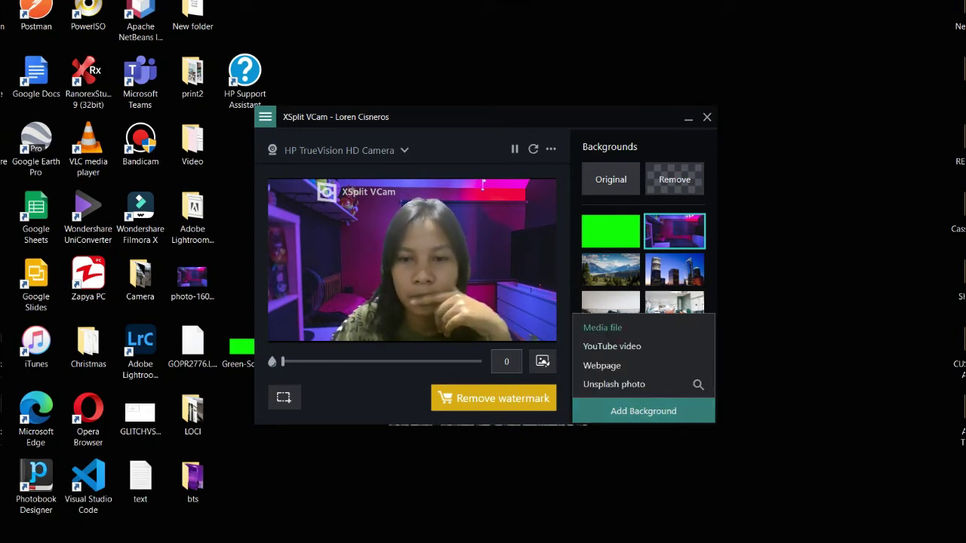
{"action": "left_click", "coordinate": [602, 328]}
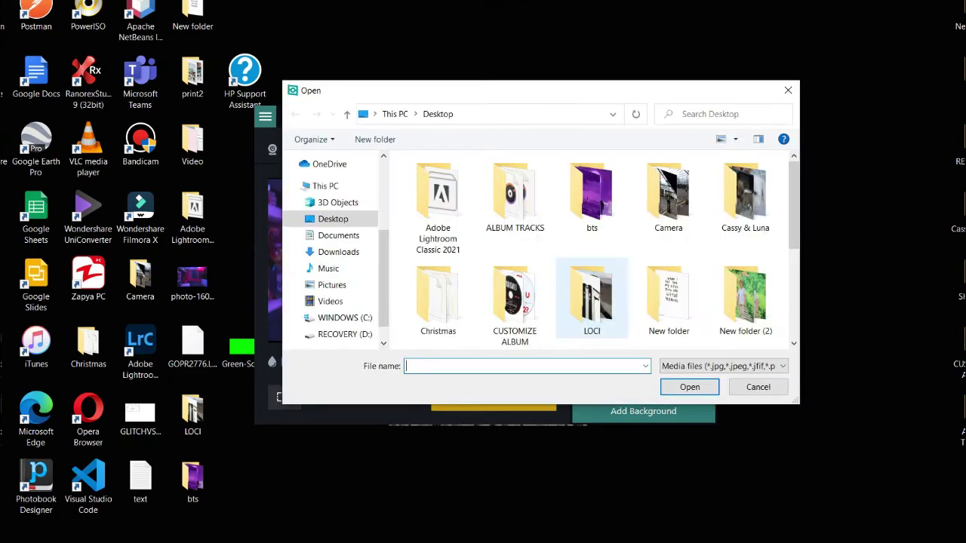
{"action": "scroll", "coordinate": [514, 294], "scroll_direction": "down", "scroll_amount": 5}
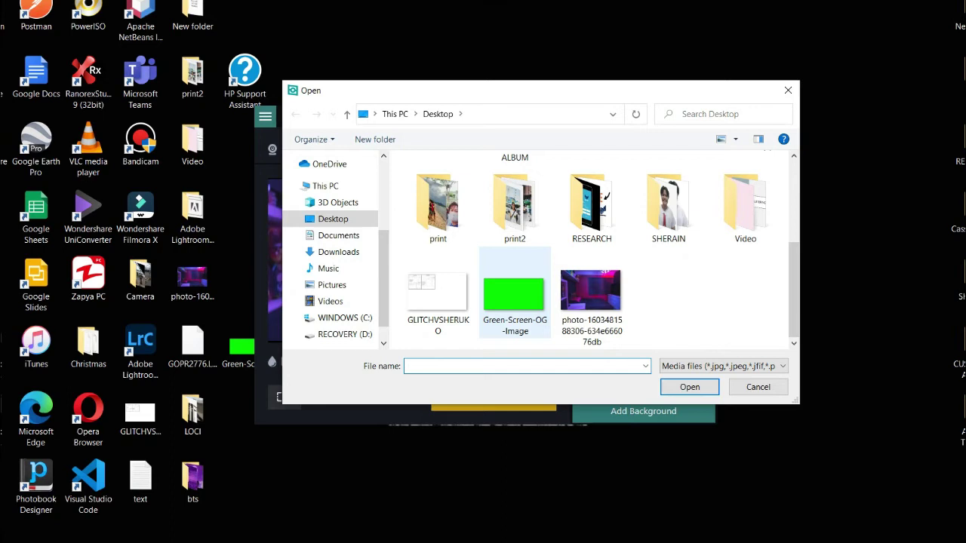
{"action": "left_click", "coordinate": [514, 294]}
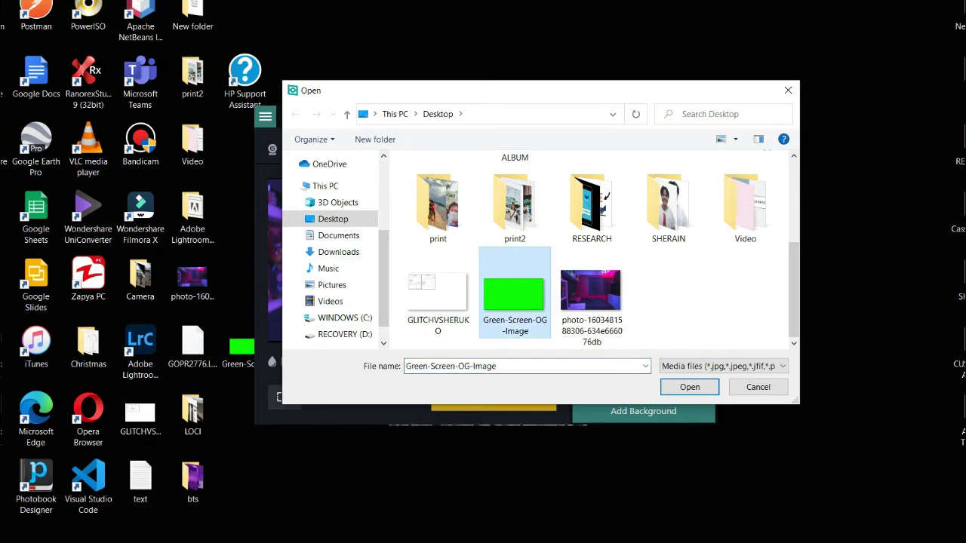
{"action": "left_click", "coordinate": [758, 386]}
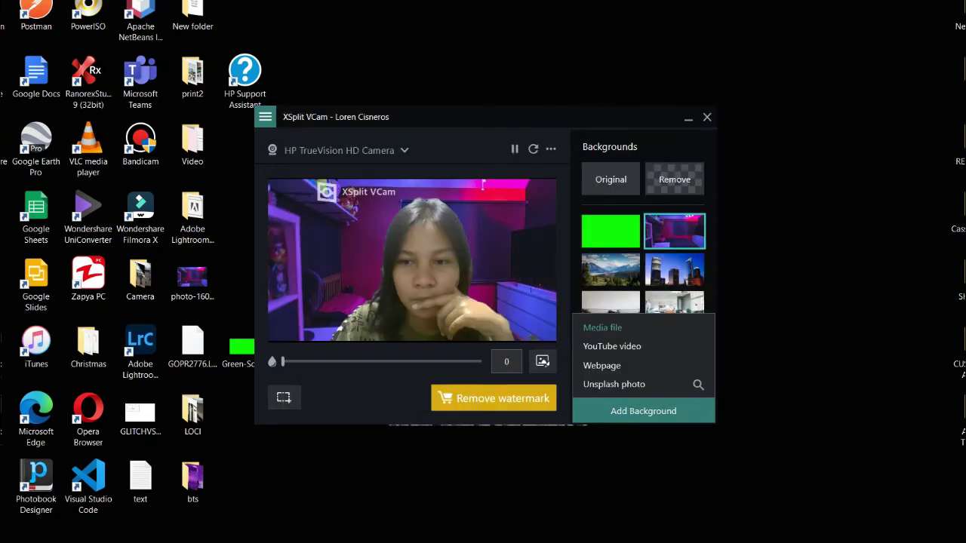
Step: Apply the solid green-screen background and raise the background blur slider to 100
{"action": "left_click", "coordinate": [610, 231]}
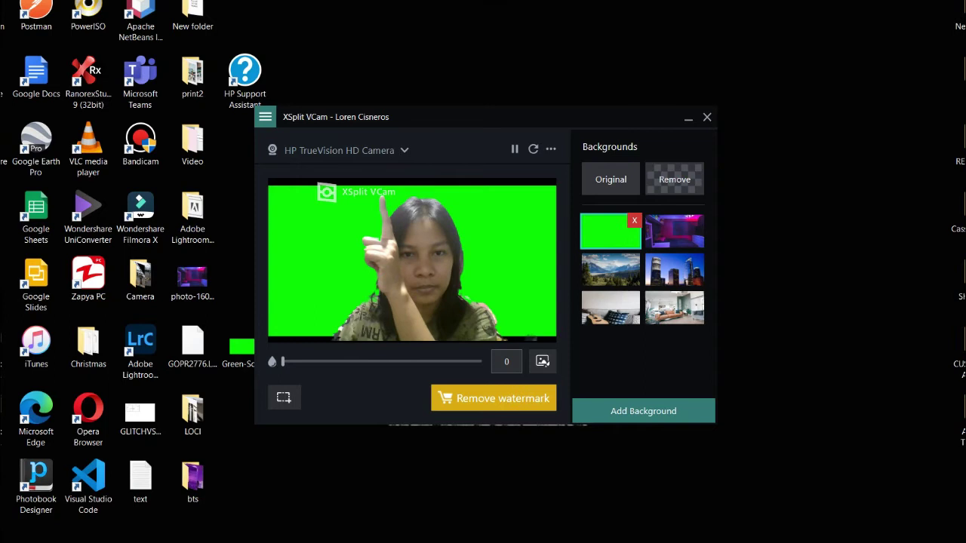
{"action": "left_click_drag", "start_coordinate": [283, 362], "coordinate": [300, 362]}
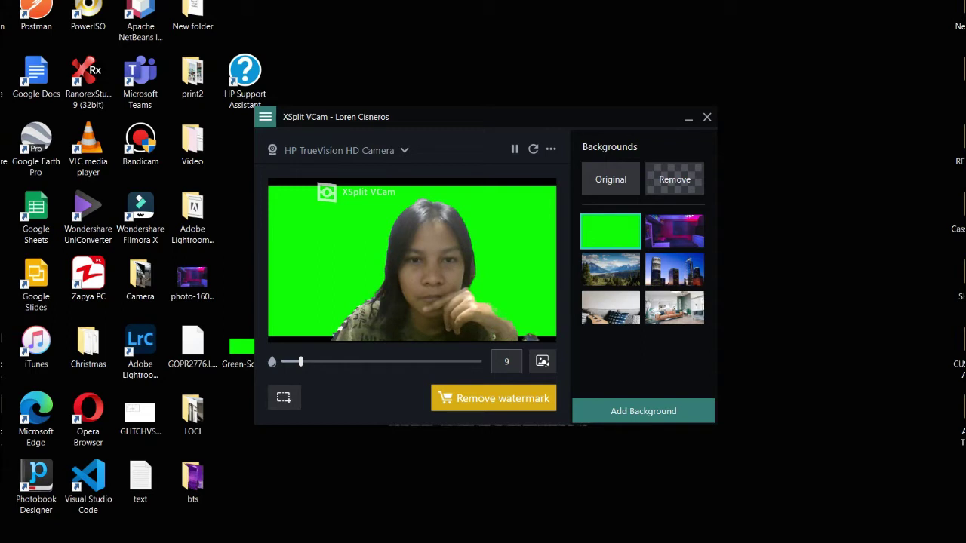
{"action": "left_click_drag", "start_coordinate": [301, 363], "coordinate": [480, 362]}
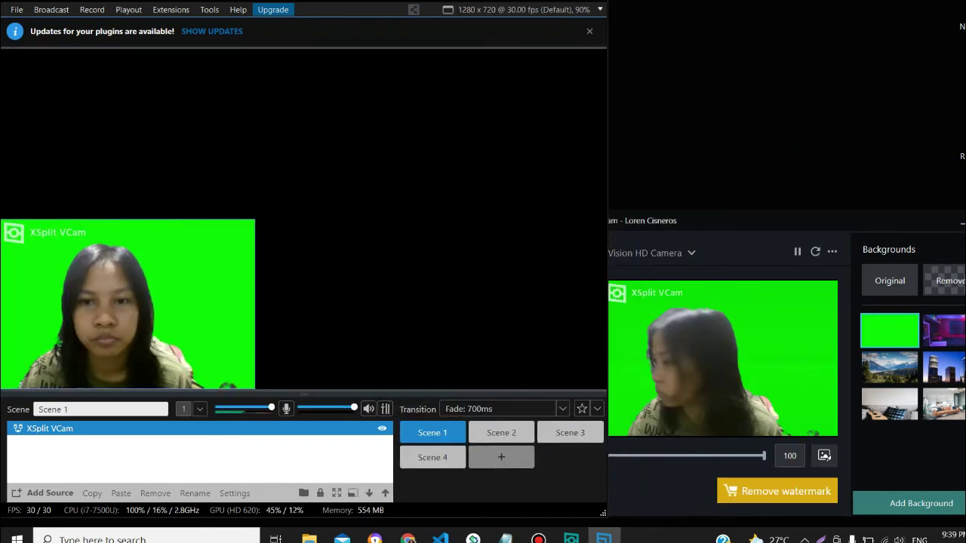
Step: Widen the Broadcaster window in two drags and shift the VCam window fully on-screen
{"action": "key", "text": "alt+Tab"}
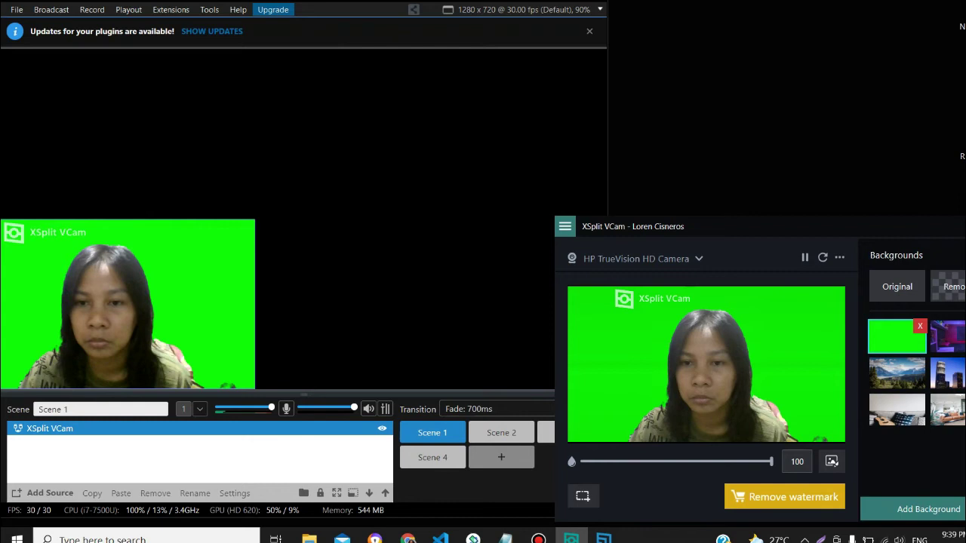
{"action": "key", "text": "alt+Tab"}
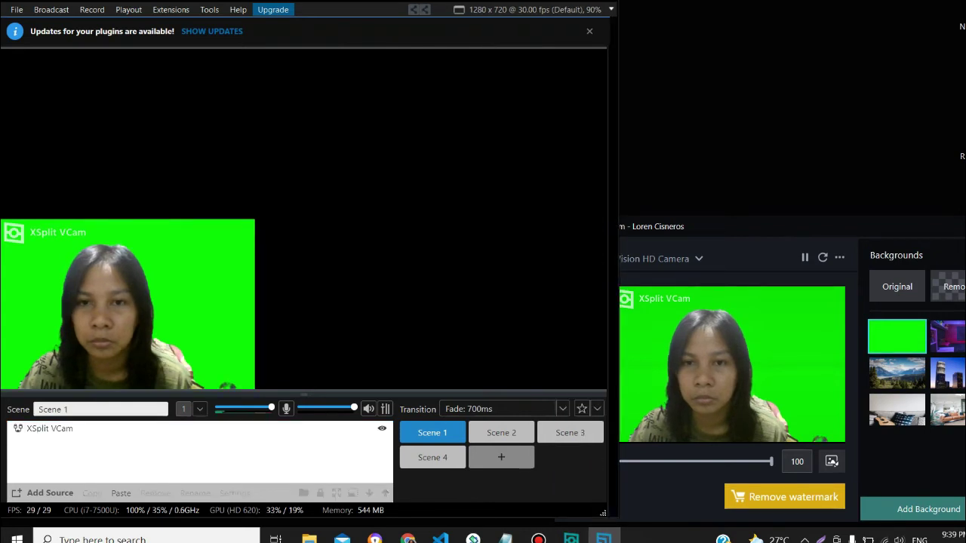
{"action": "left_click_drag", "start_coordinate": [619, 302], "coordinate": [939, 301]}
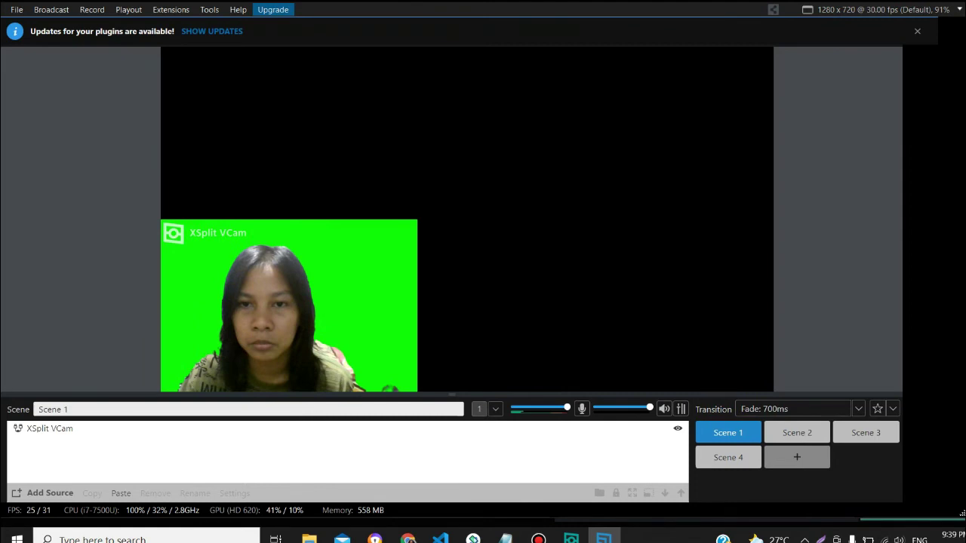
{"action": "key", "text": "alt+Tab"}
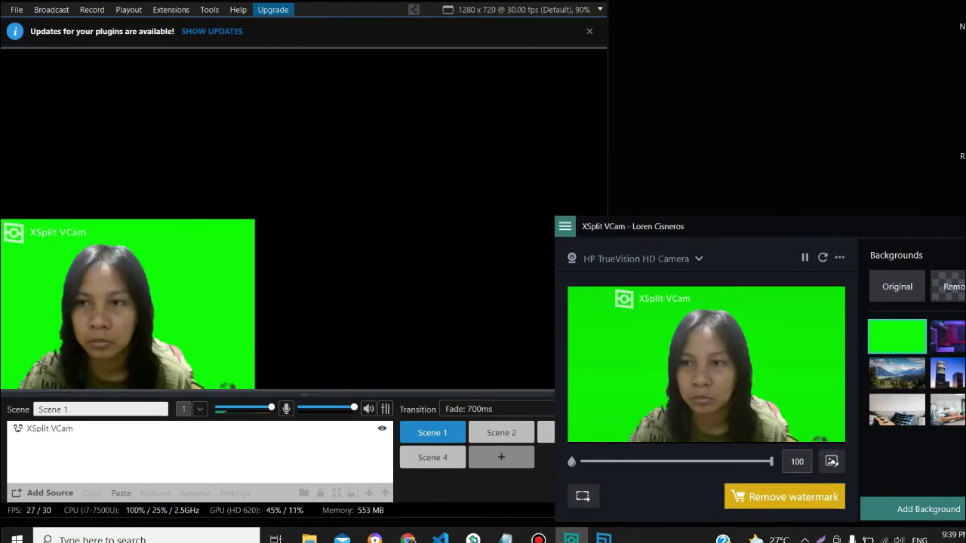
{"action": "key", "text": "alt+Tab"}
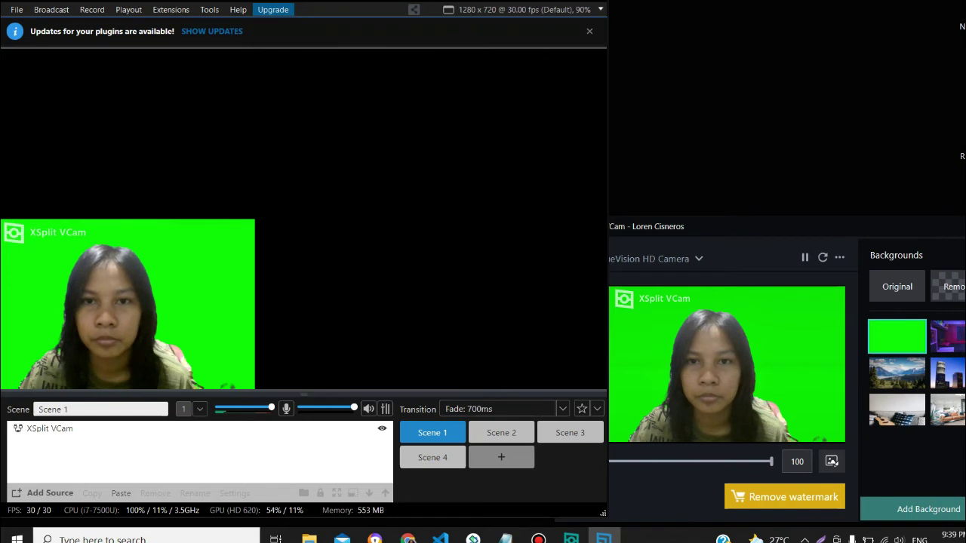
{"action": "left_click_drag", "start_coordinate": [604, 514], "coordinate": [927, 515]}
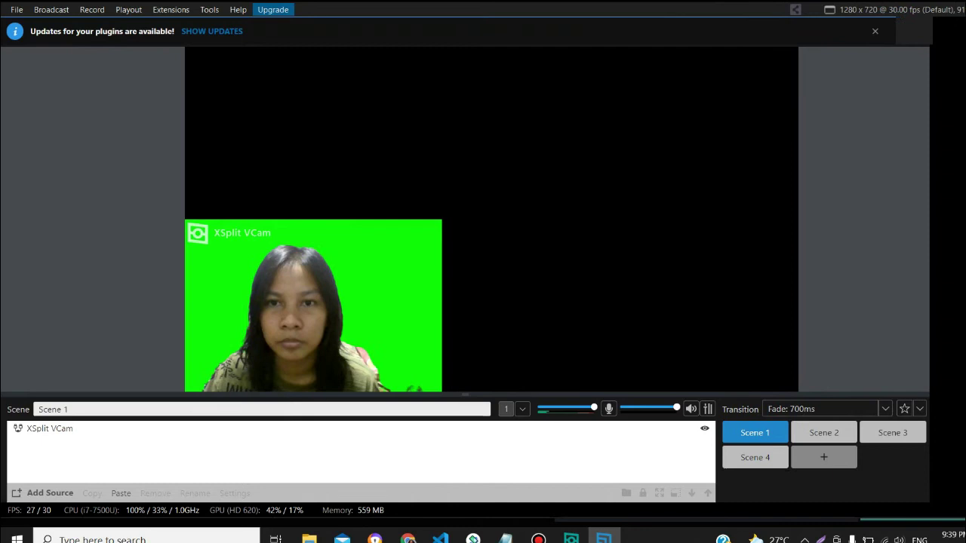
{"action": "key", "text": "alt+Tab"}
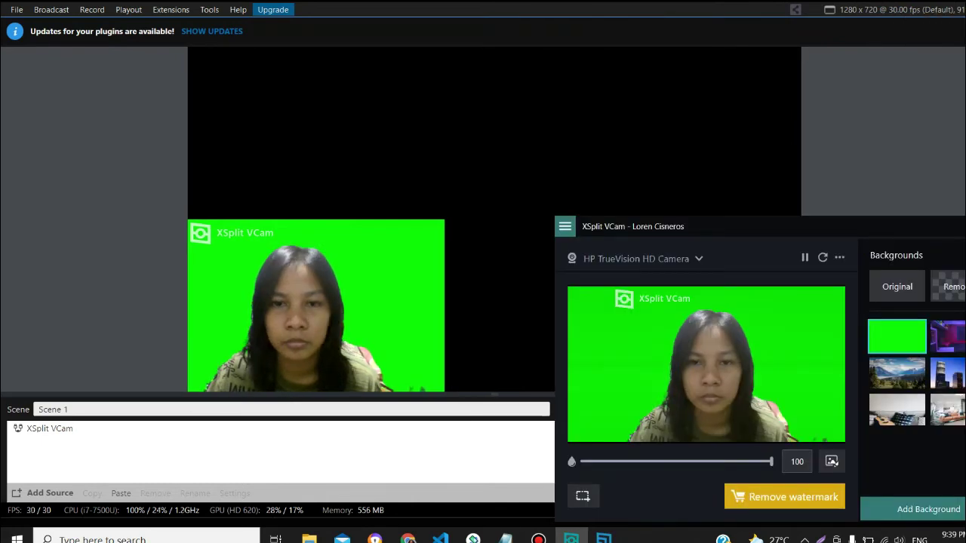
{"action": "left_click_drag", "start_coordinate": [717, 227], "coordinate": [682, 211]}
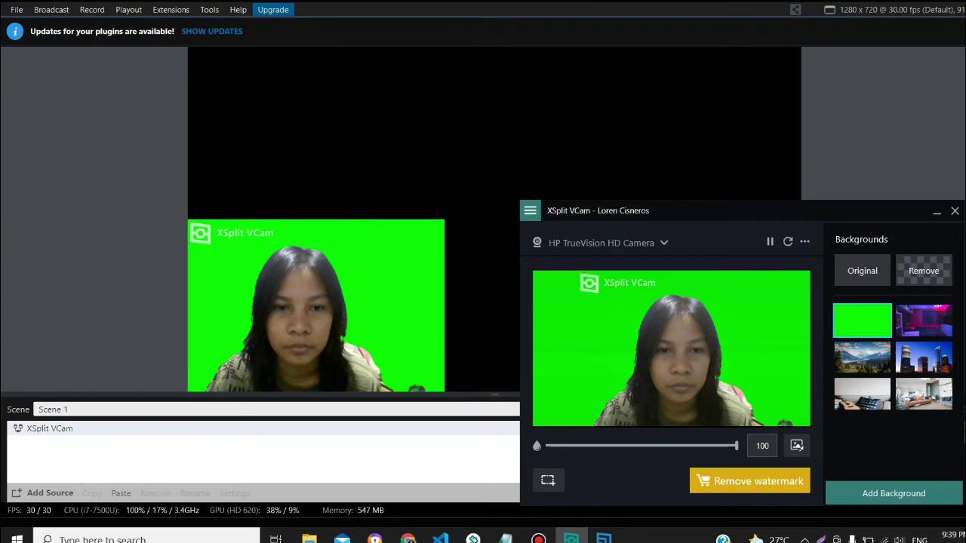
Step: Enable Chroma Key under Keying in the XSplit VCam source's Color settings
{"action": "double_click", "coordinate": [91, 428]}
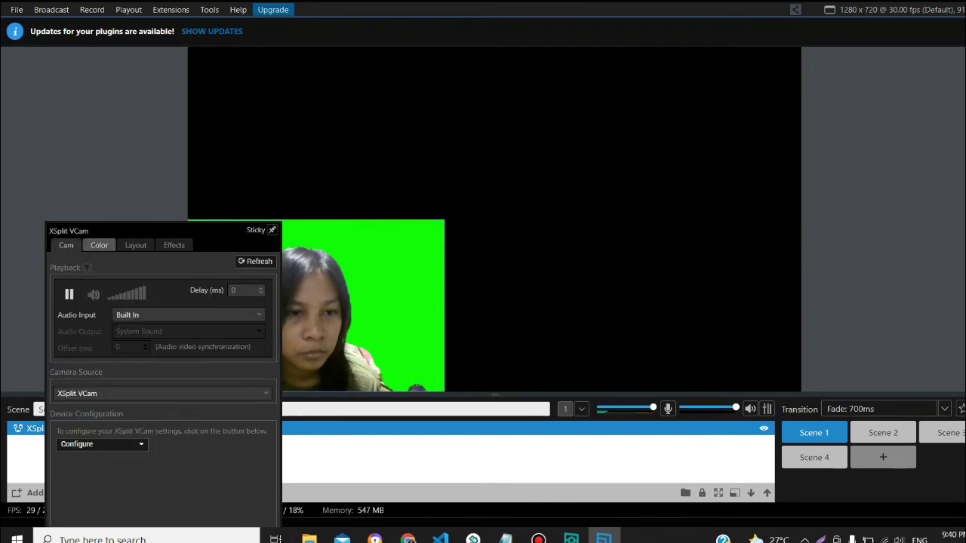
{"action": "left_click", "coordinate": [99, 245]}
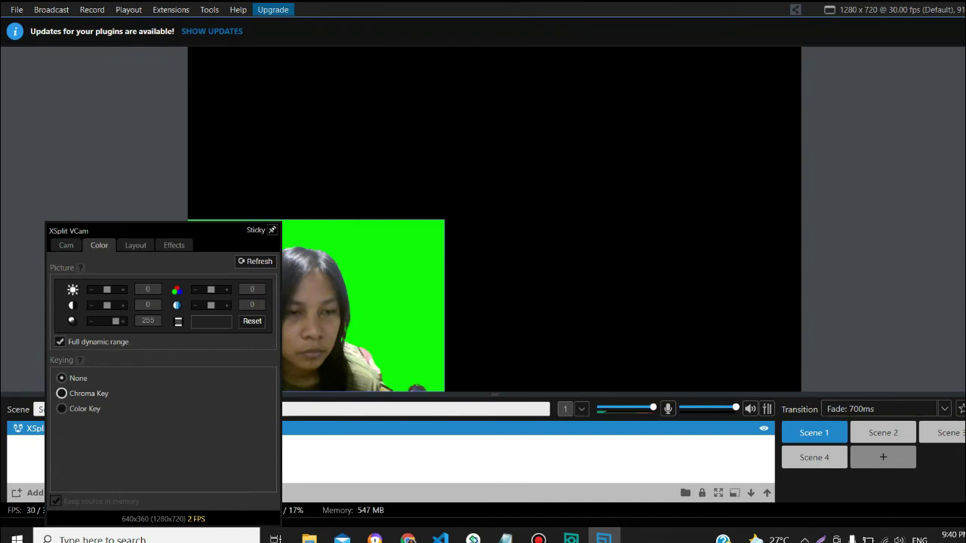
{"action": "left_click", "coordinate": [61, 393]}
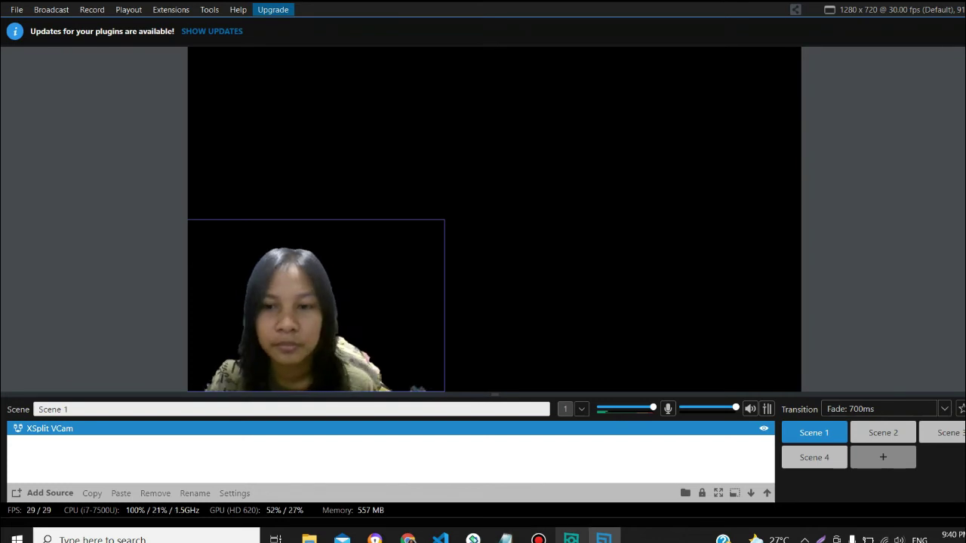
Step: Reopen VCam, try the purple room at blur 0, then restore the green screen with blur 100
{"action": "mouse_move", "coordinate": [571, 537]}
{"action": "left_click", "coordinate": [554, 483]}
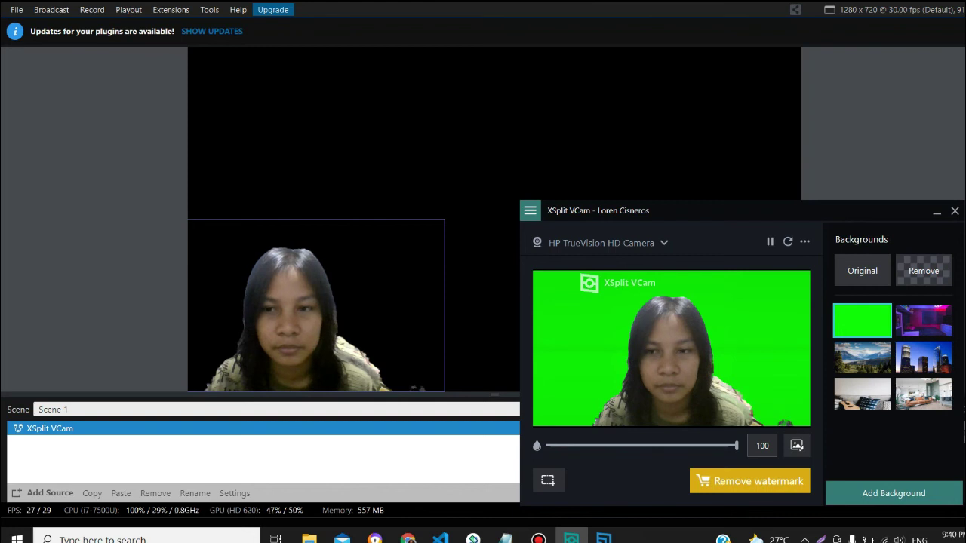
{"action": "left_click", "coordinate": [924, 320]}
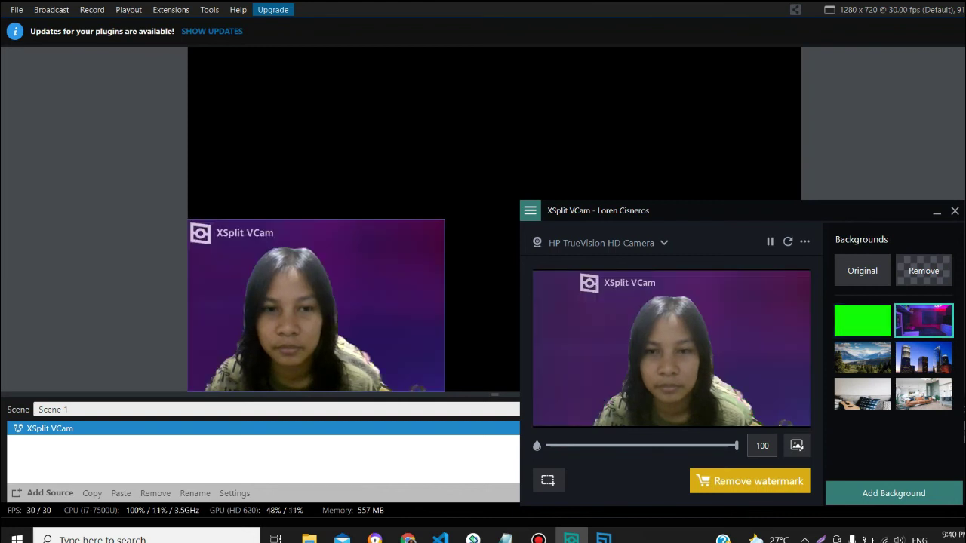
{"action": "left_click_drag", "start_coordinate": [736, 446], "coordinate": [547, 446]}
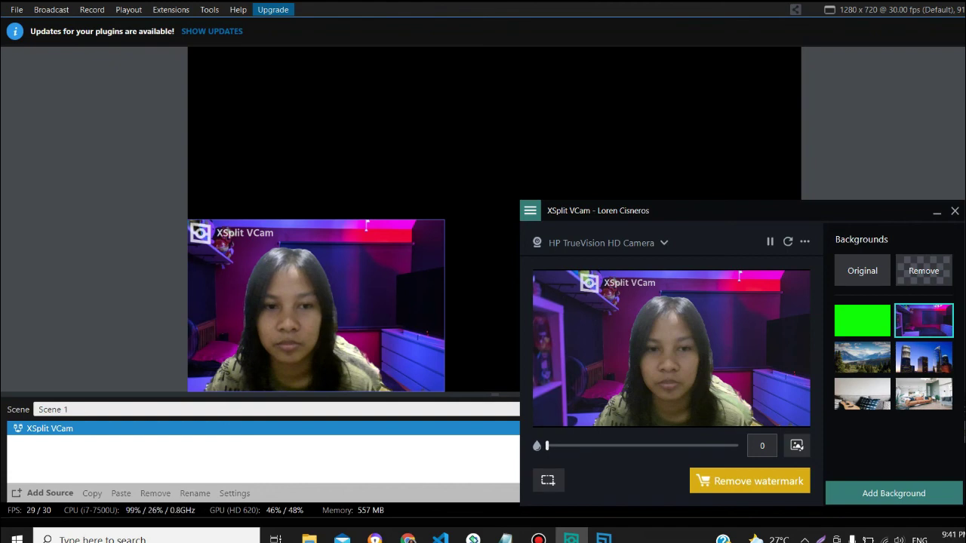
{"action": "left_click", "coordinate": [881, 315]}
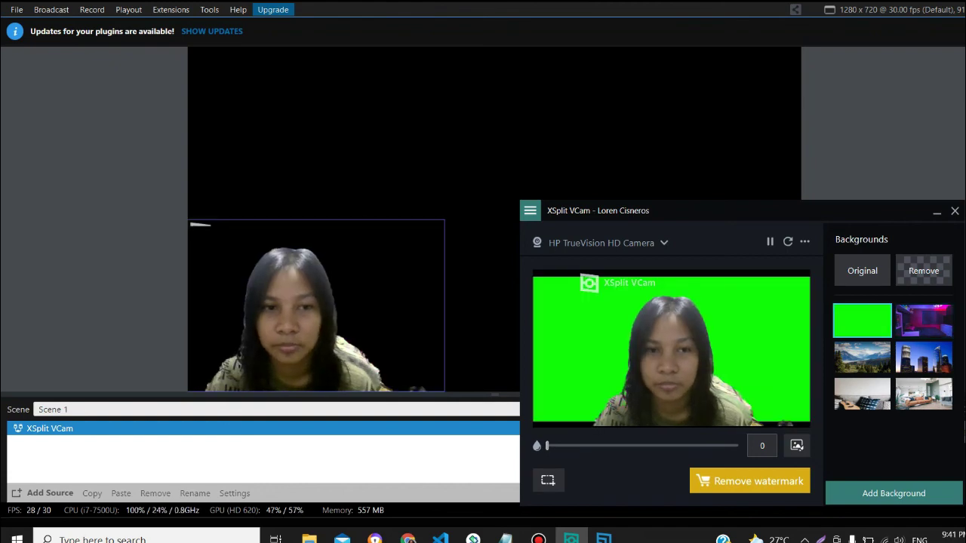
{"action": "left_click_drag", "start_coordinate": [547, 445], "coordinate": [737, 446]}
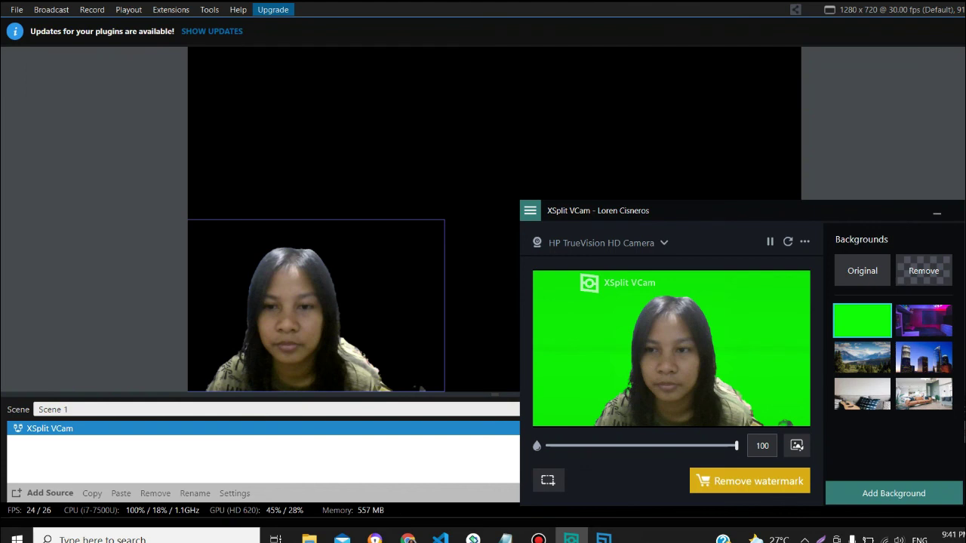
Step: Close VCam with Alt+F4 and bring up the Bandicam recorder window
{"action": "key", "text": "alt+F4"}
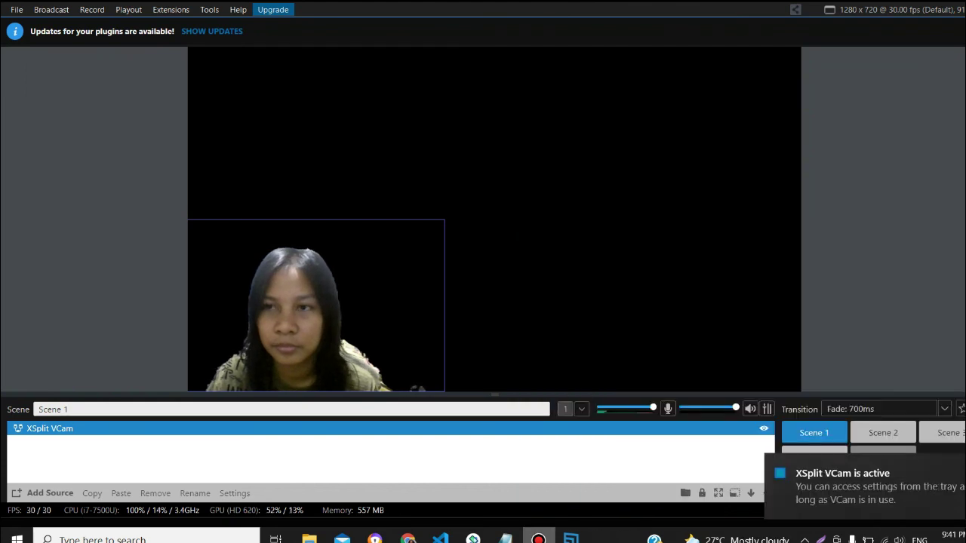
{"action": "left_click", "coordinate": [538, 539]}
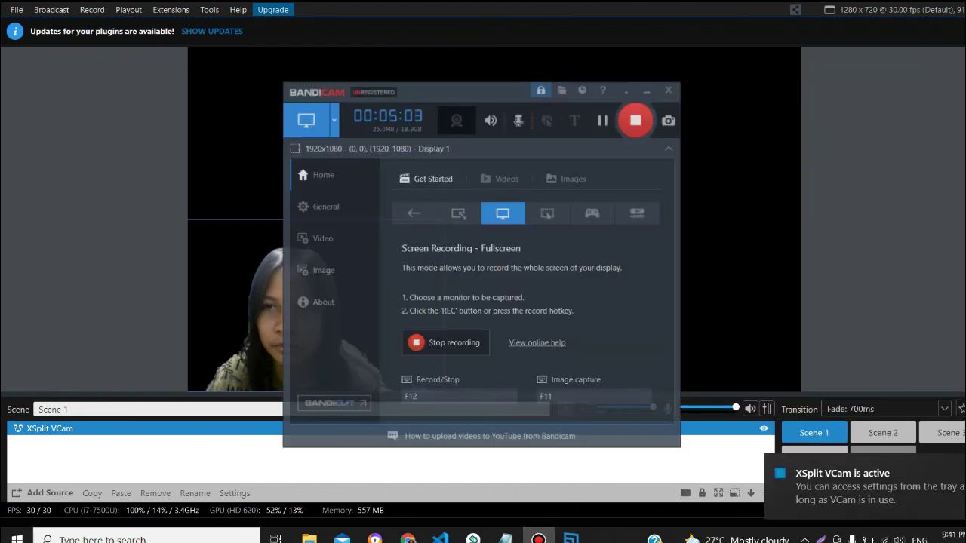